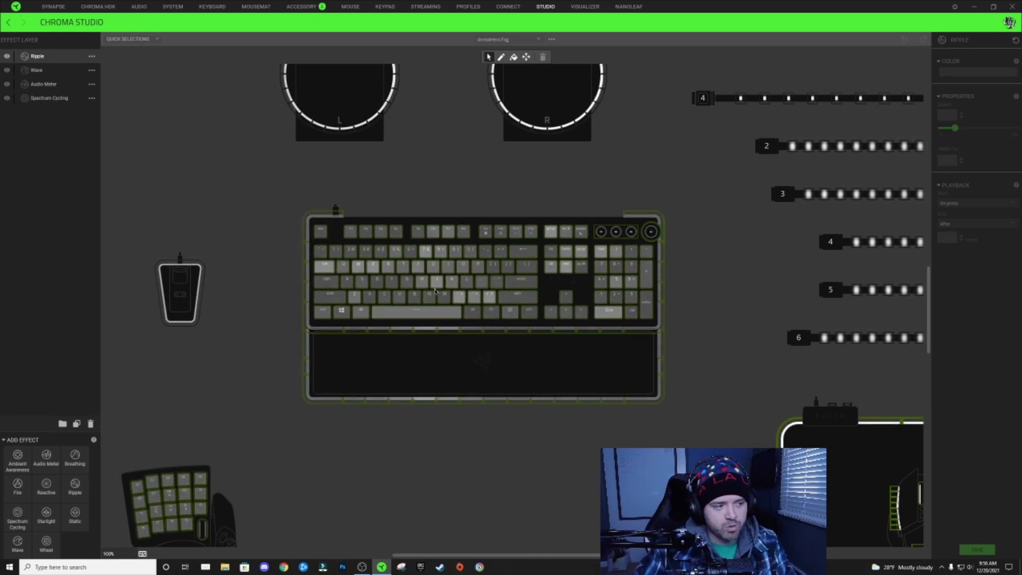
Step: Inspect a key's layers, then open and cancel the Chroma effect Export and Import windows
right_click(434, 223)
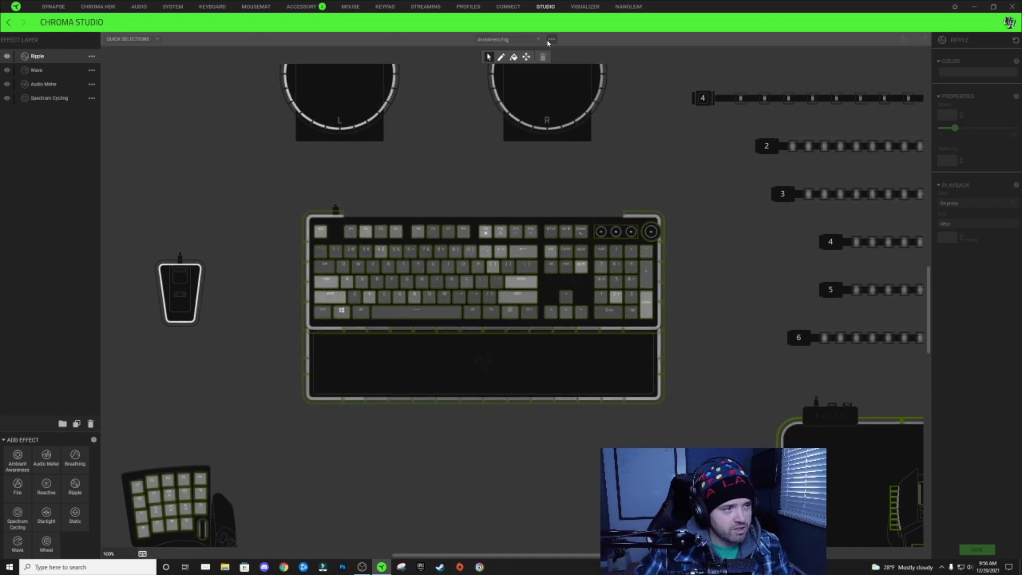
left_click(561, 95)
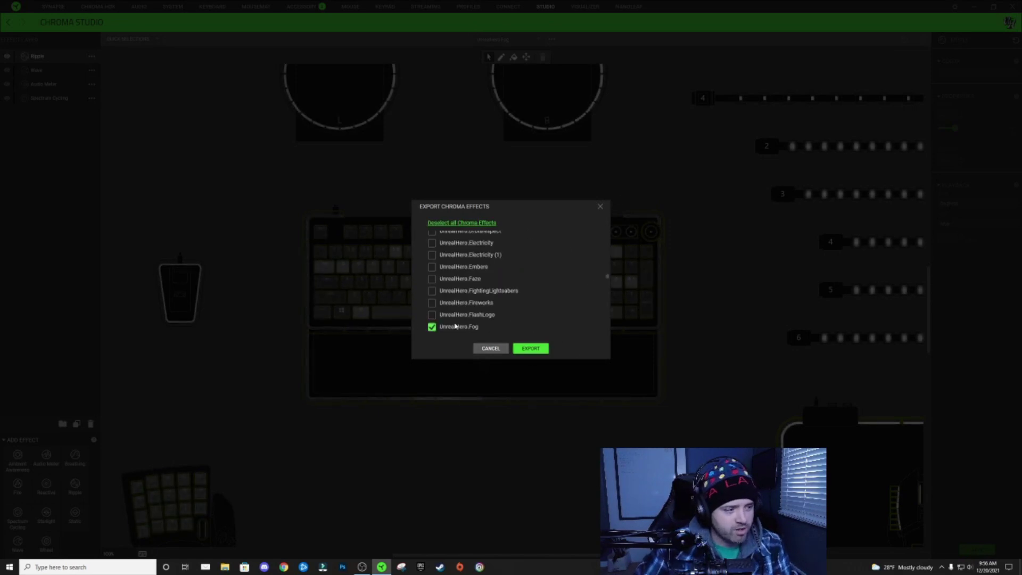
key("Escape")
left_click(551, 39)
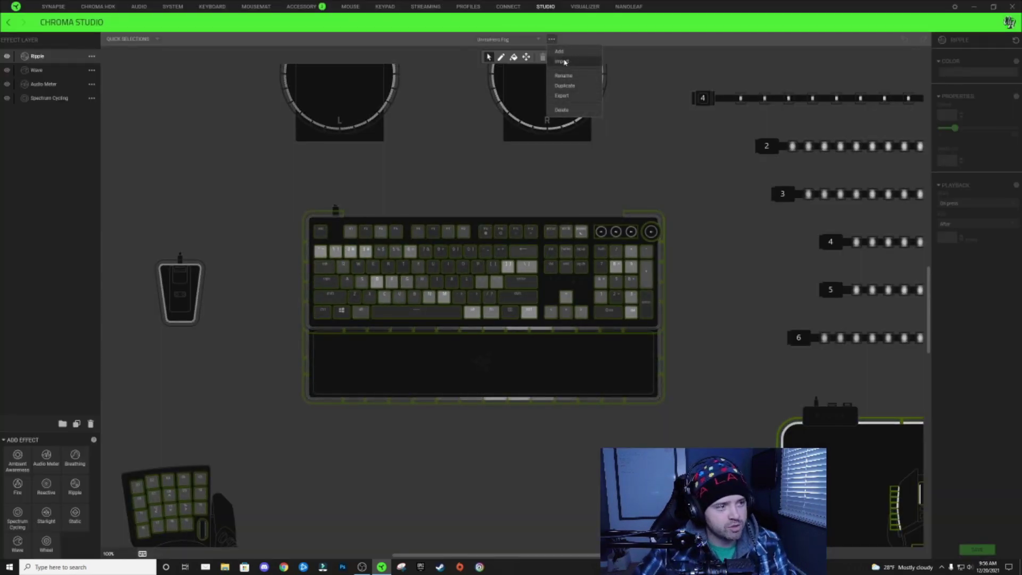
left_click(562, 61)
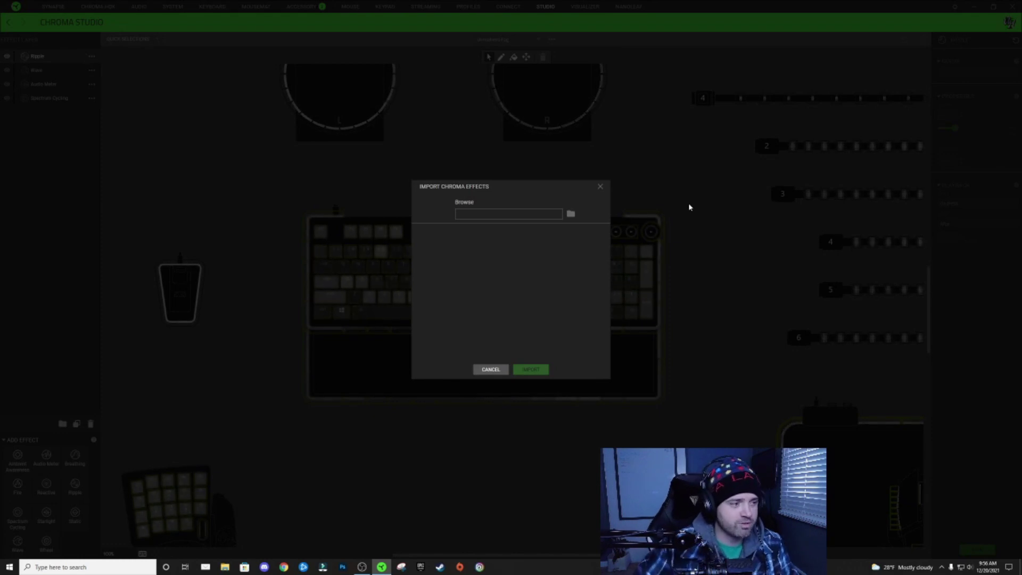
key("Escape")
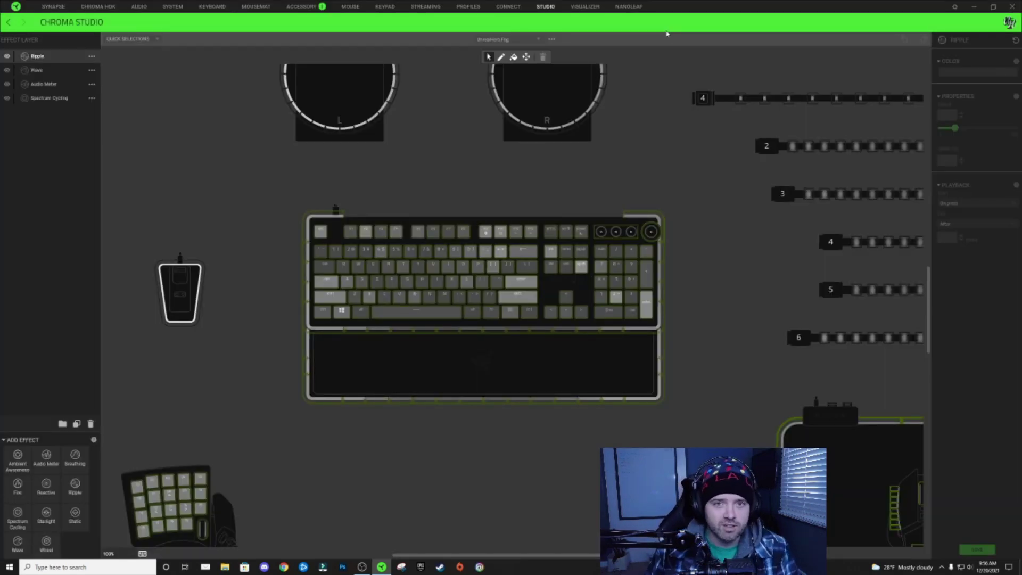
Step: Switch to the imported UnrealHero.Fog (1) effect and view one key's applied layers
left_click(500, 40)
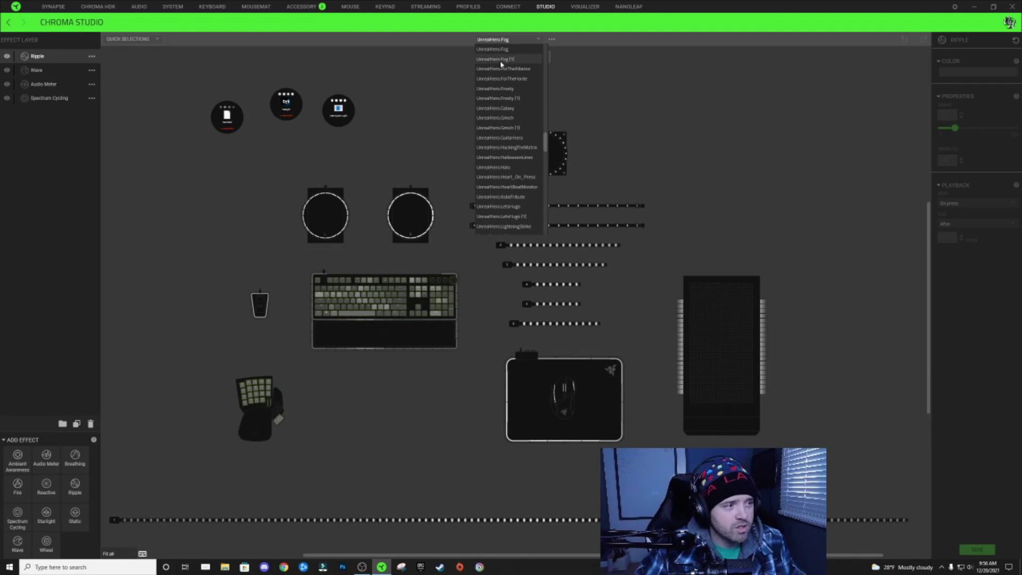
left_click(501, 59)
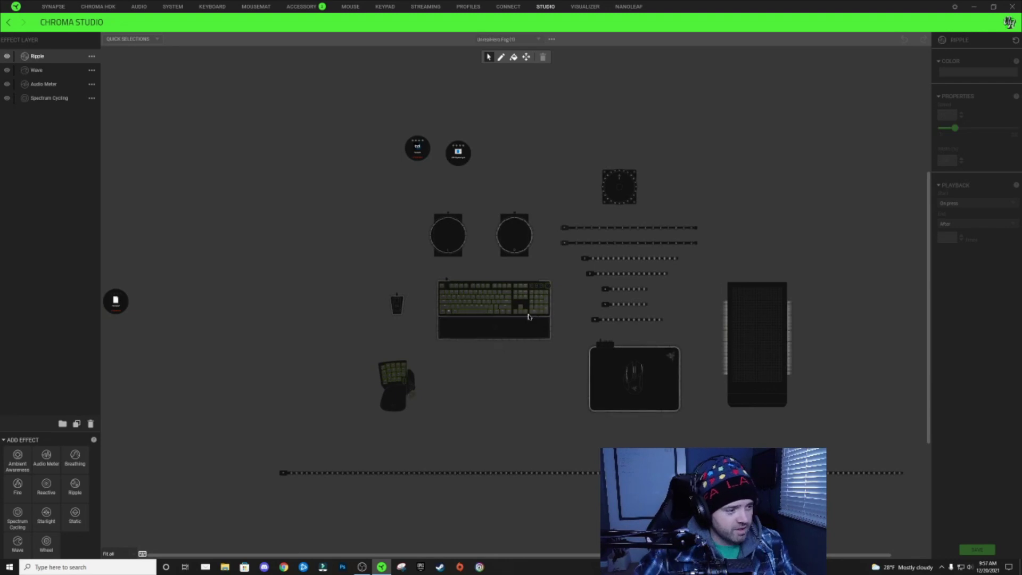
scroll(522, 315, "up", 2)
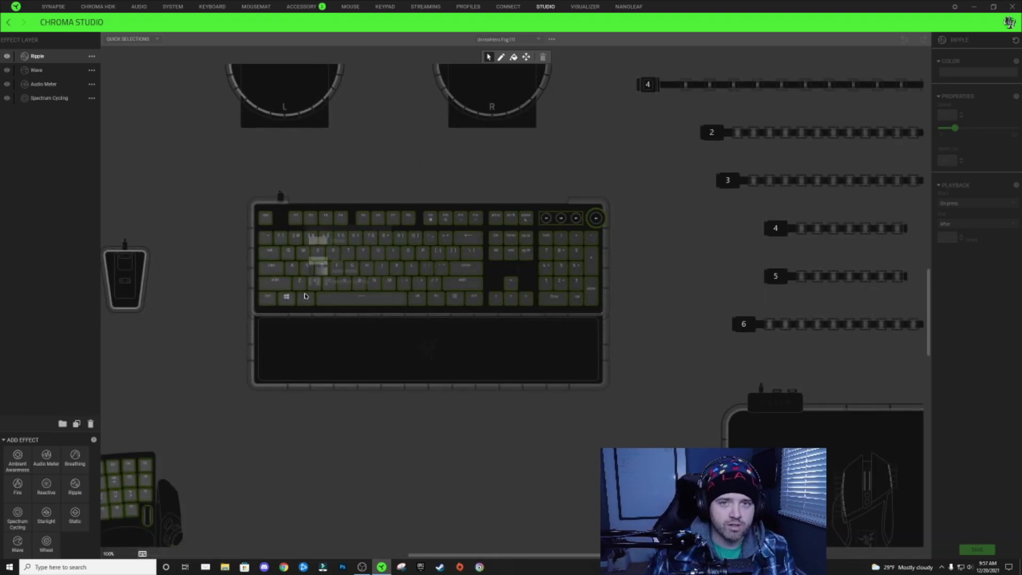
right_click(305, 296)
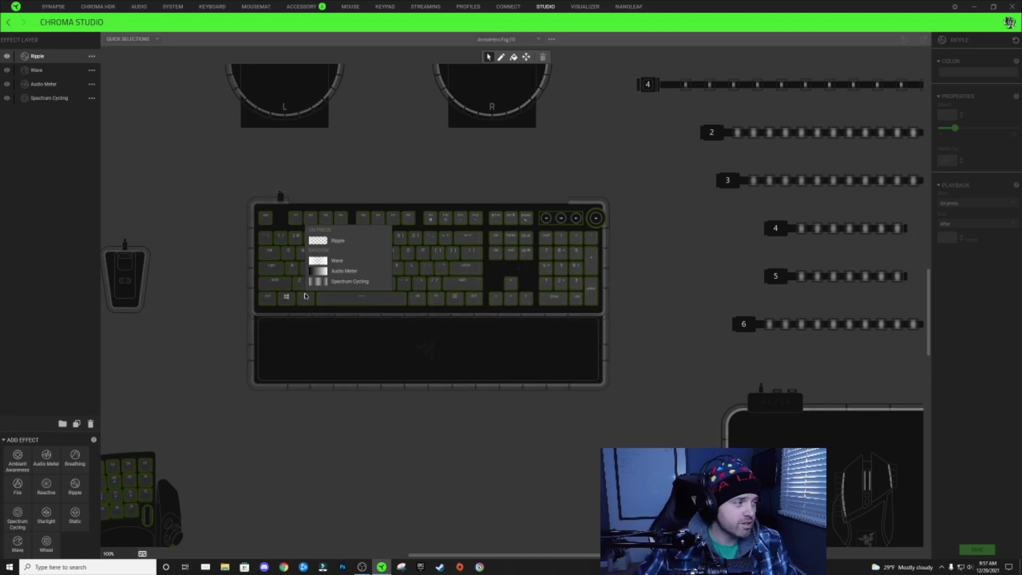
left_click(305, 296)
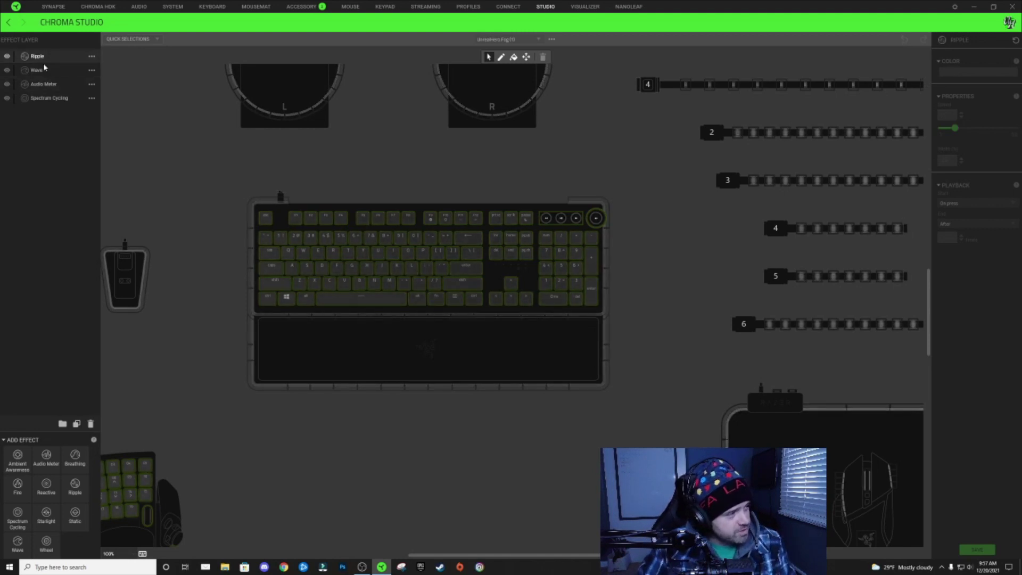
Step: Select all keyboard keys, clear the selection, and check the function keys' layers
left_click_drag(228, 173, 667, 425)
left_click(666, 425)
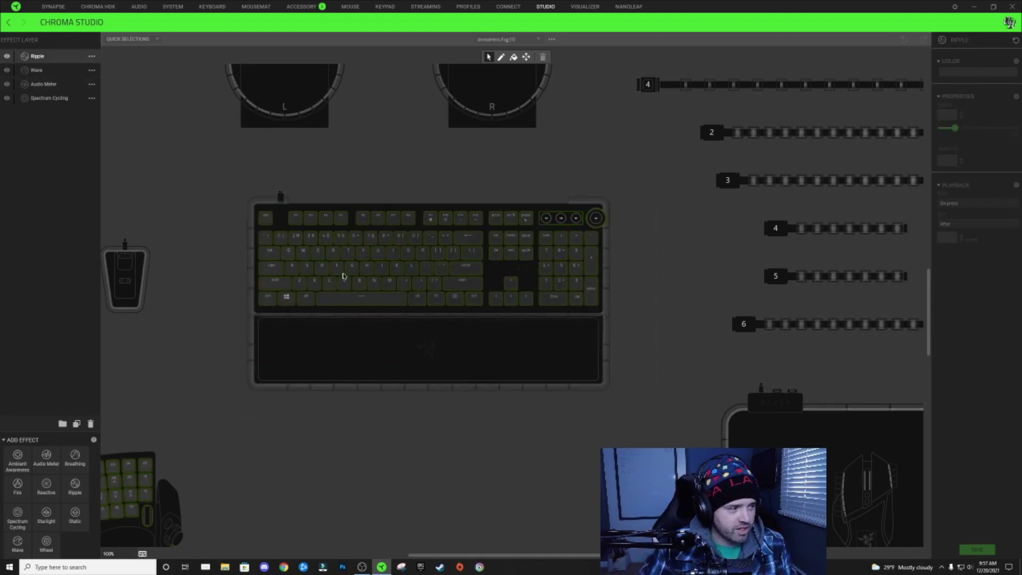
right_click(315, 220)
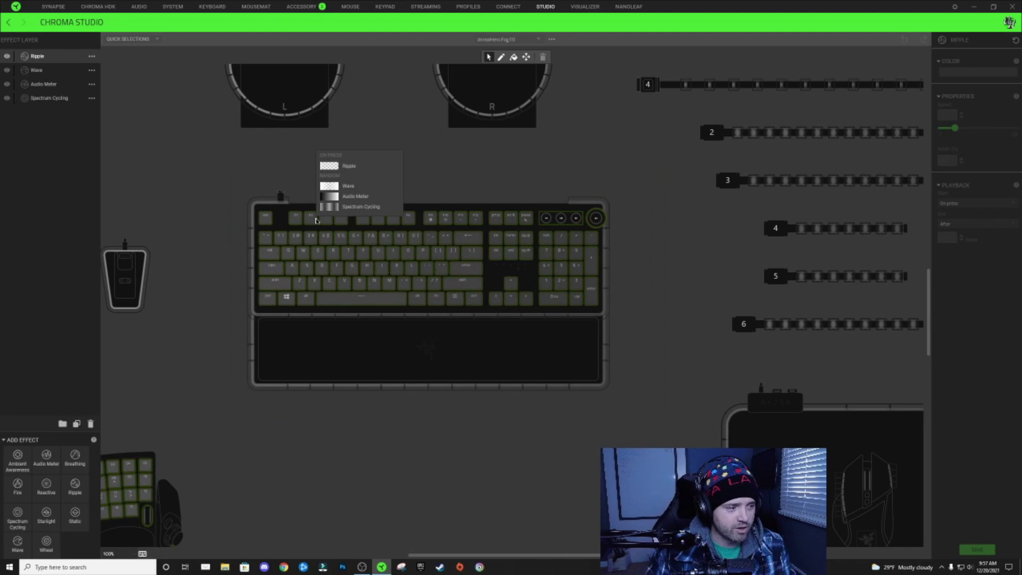
left_click(239, 185)
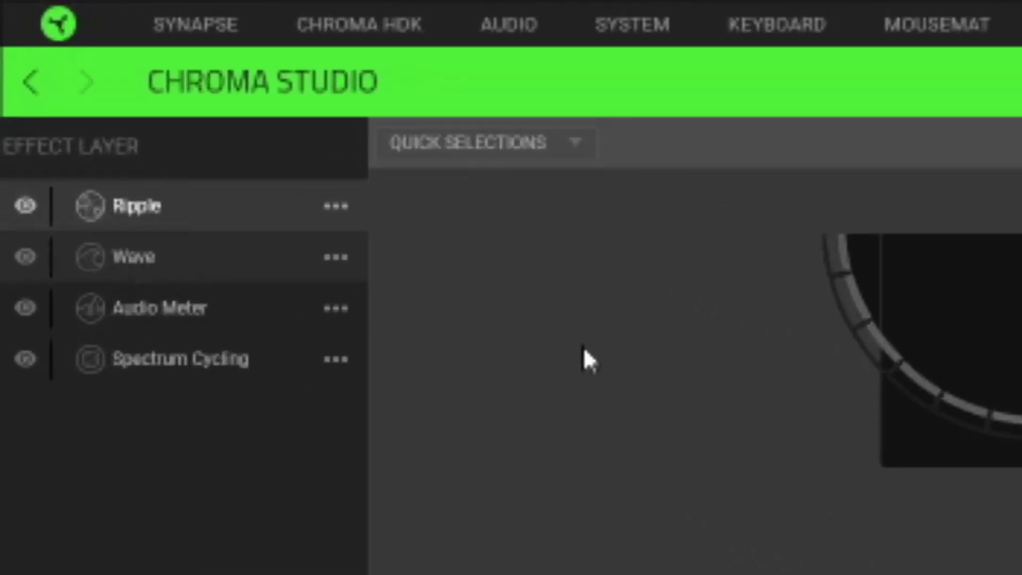
left_click(43, 251)
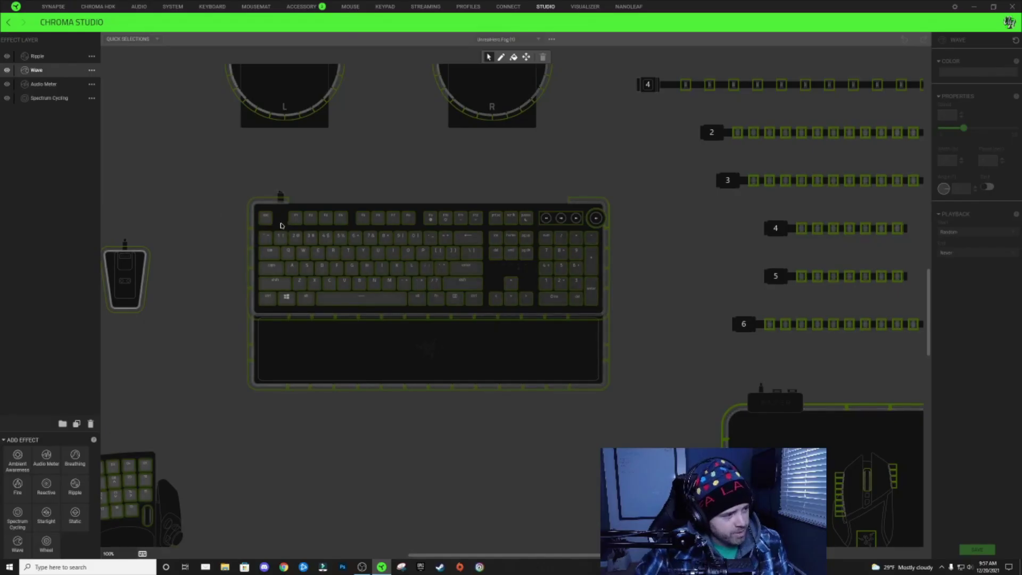
left_click(269, 222)
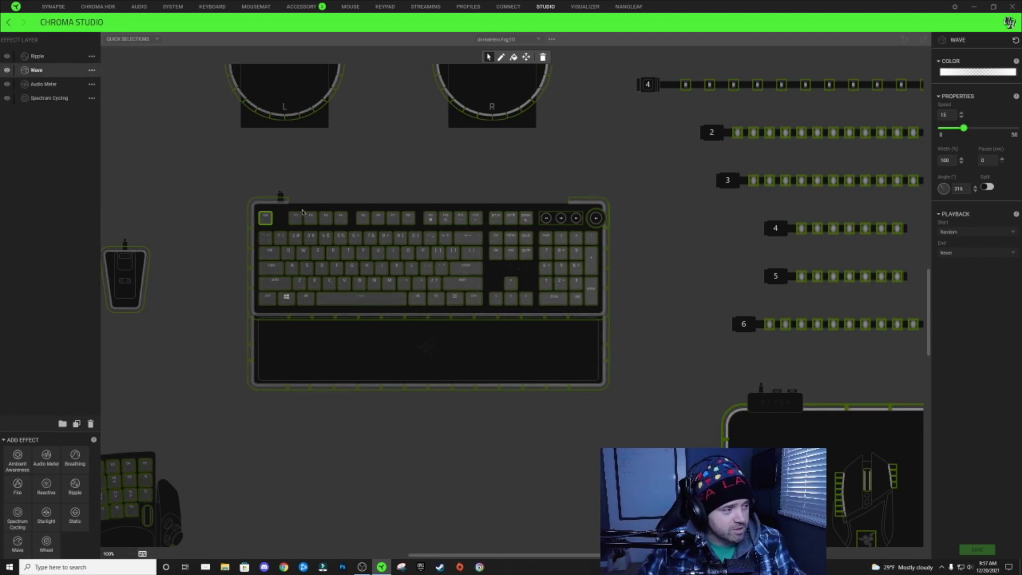
left_click(273, 228)
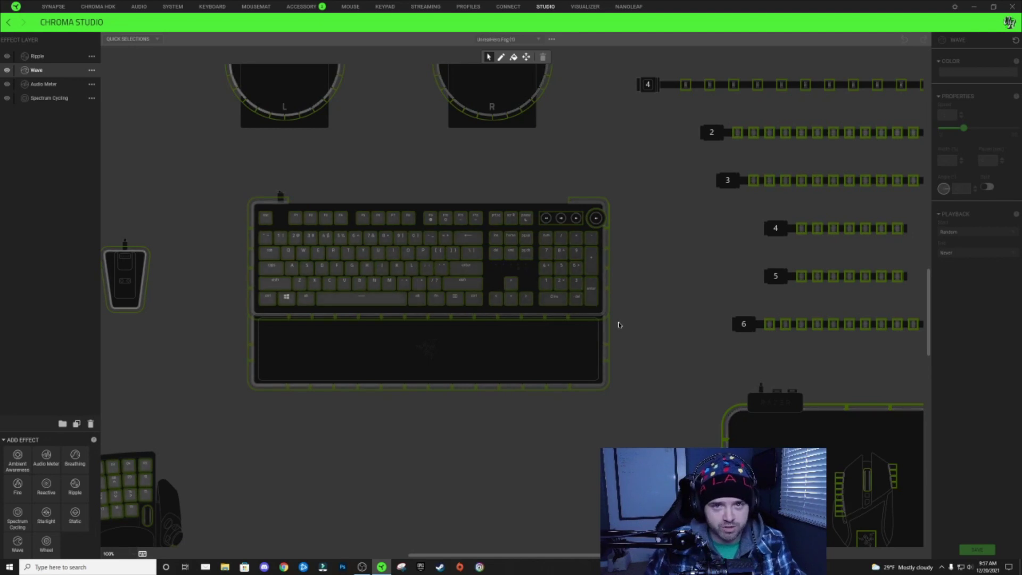
left_click(273, 223)
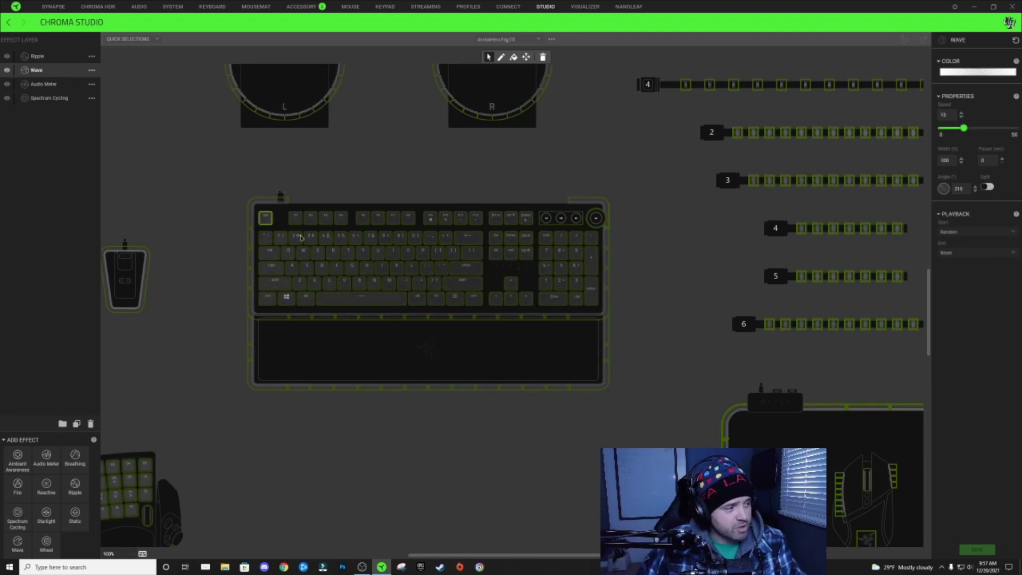
left_click(519, 184)
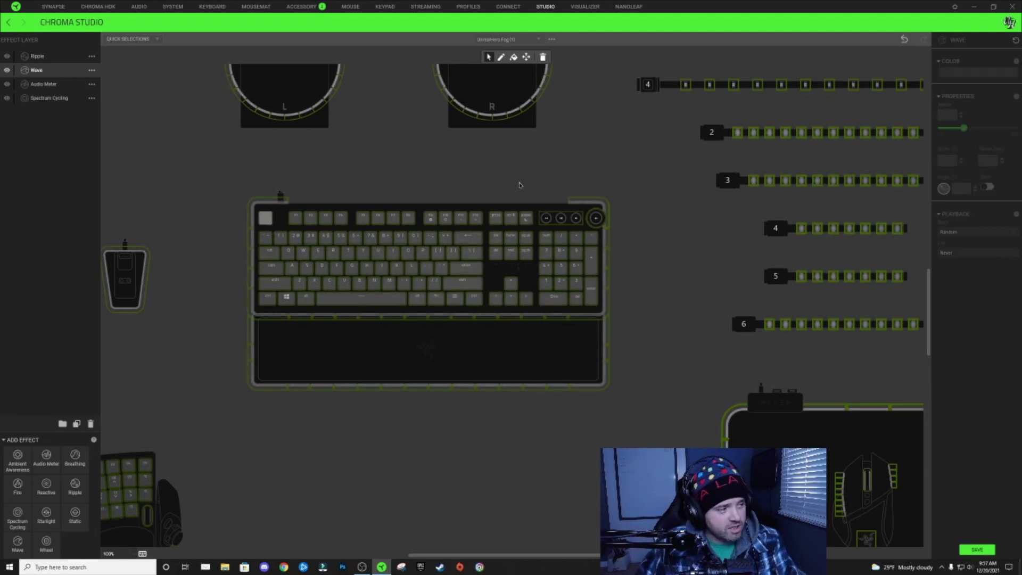
mouse_move(598, 229)
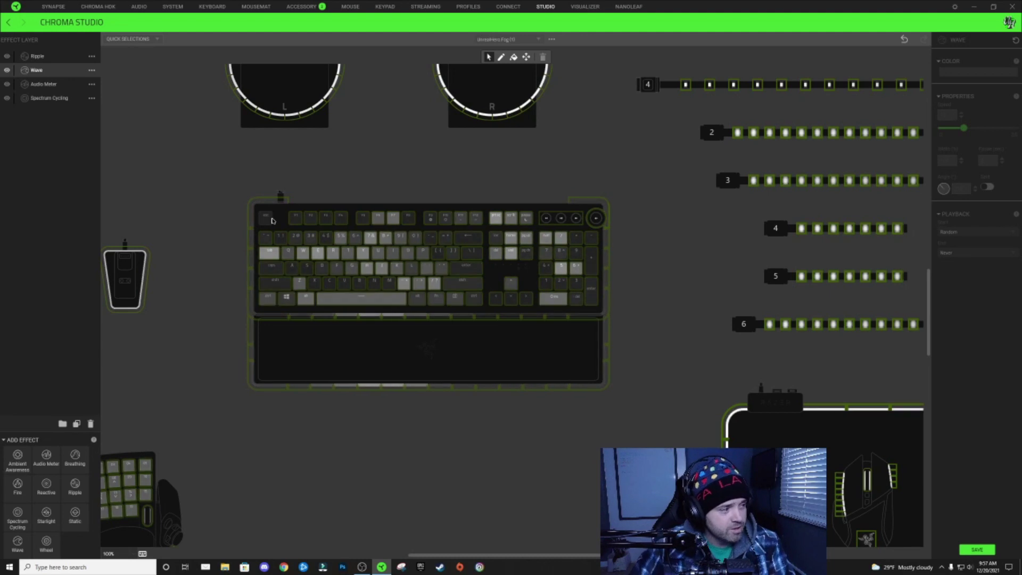
key("ctrl+z")
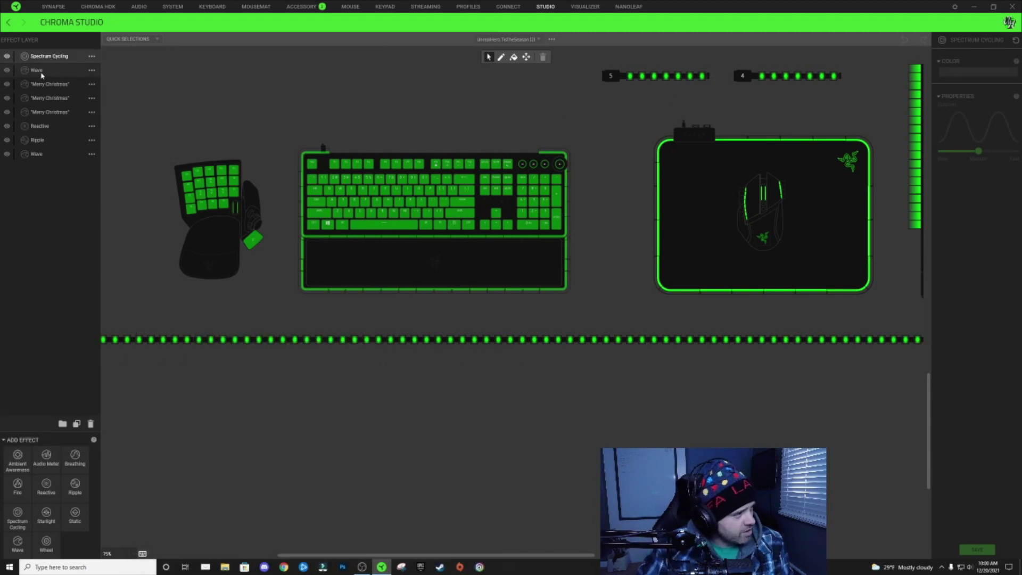
left_click(41, 72)
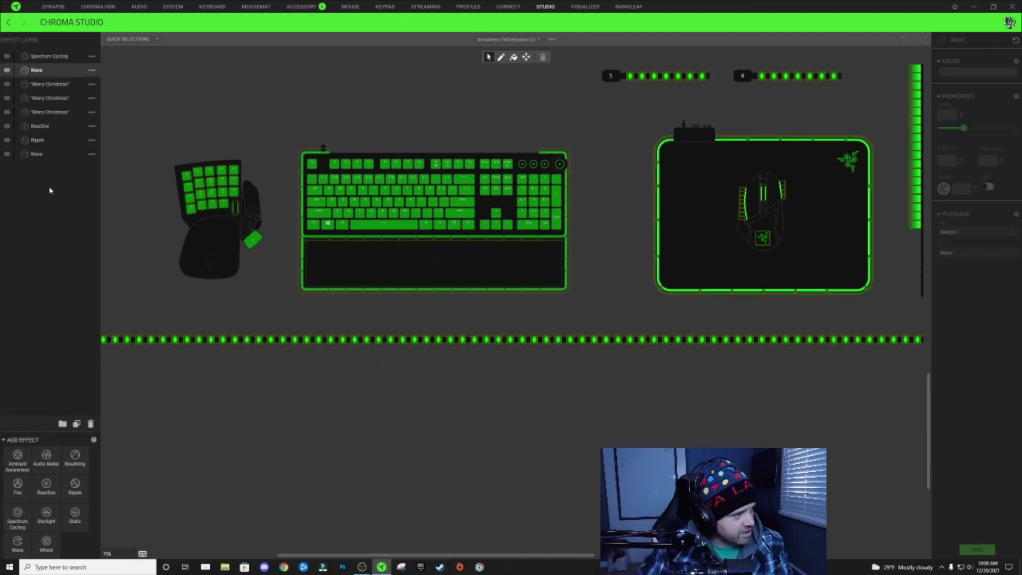
left_click(42, 54)
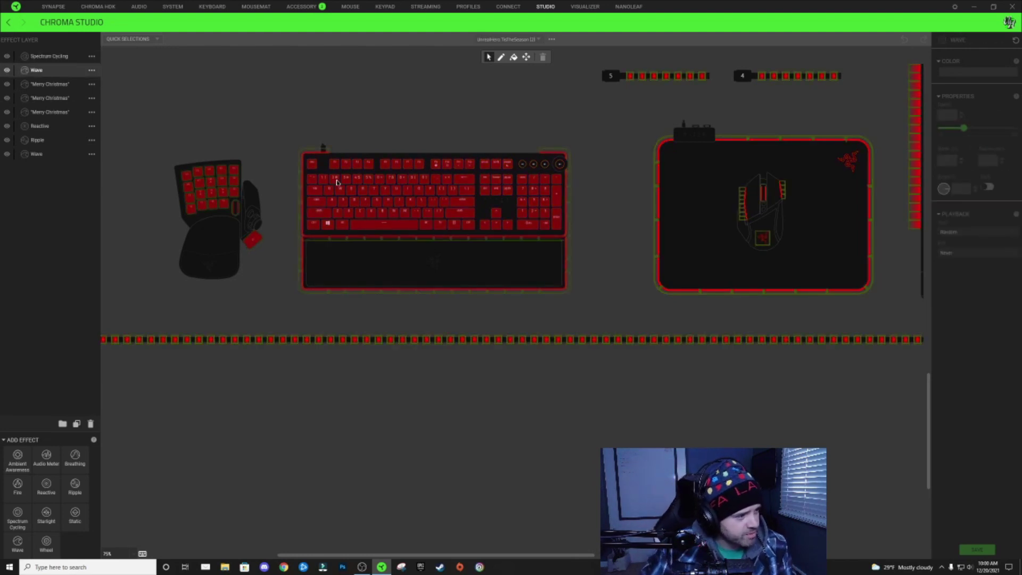
left_click(79, 70)
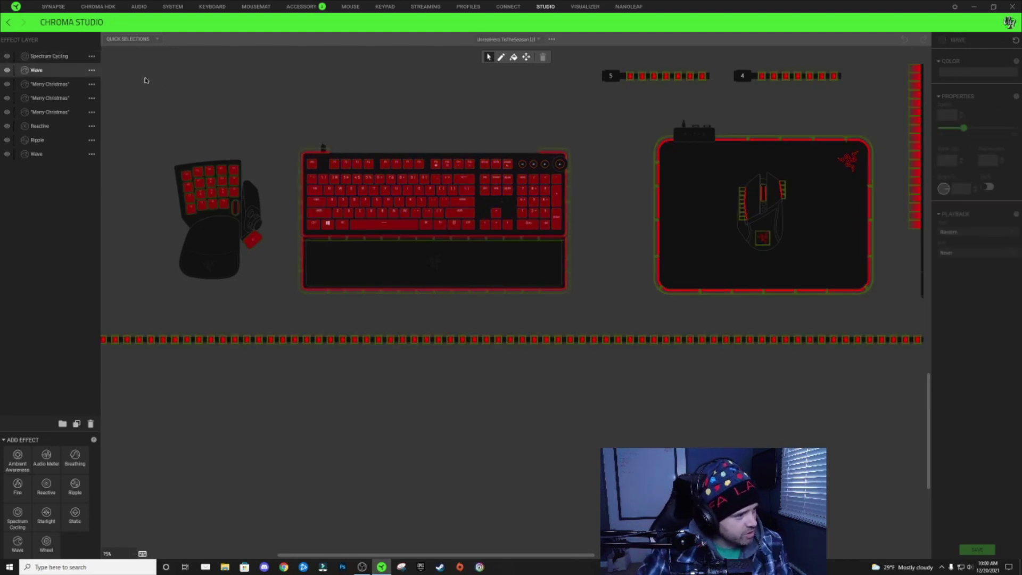
left_click(55, 59)
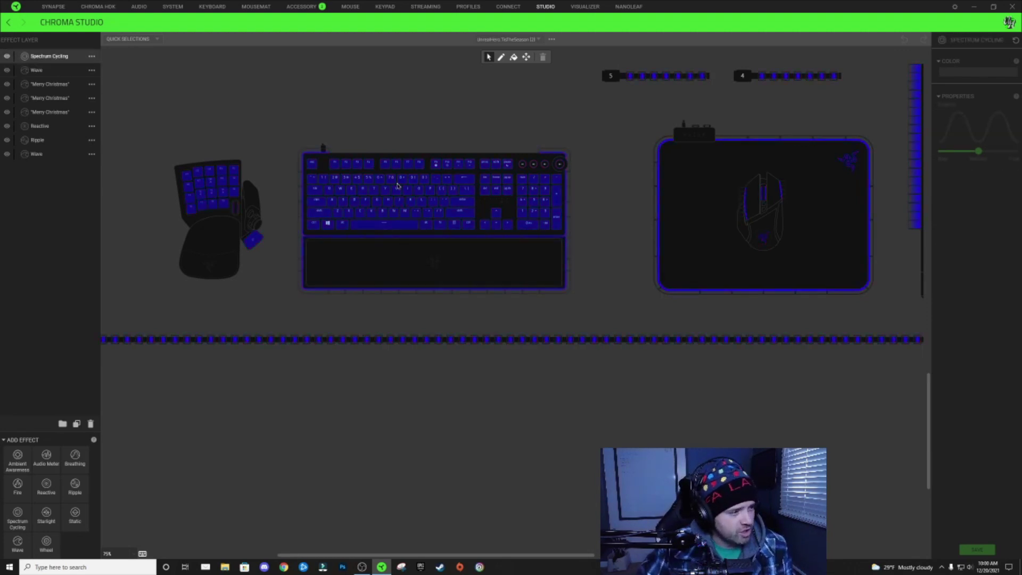
left_click_drag(294, 142, 620, 309)
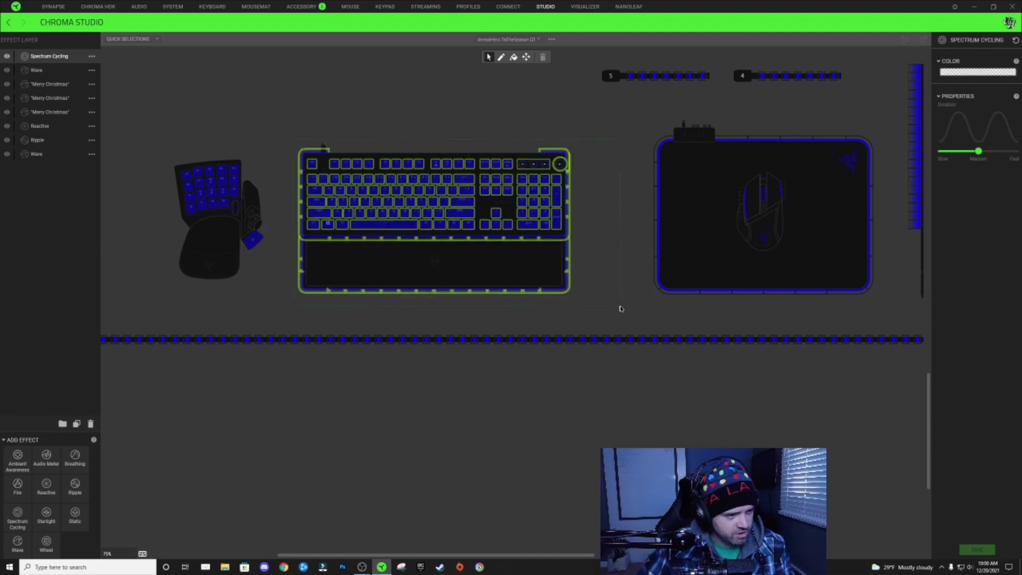
left_click(600, 207)
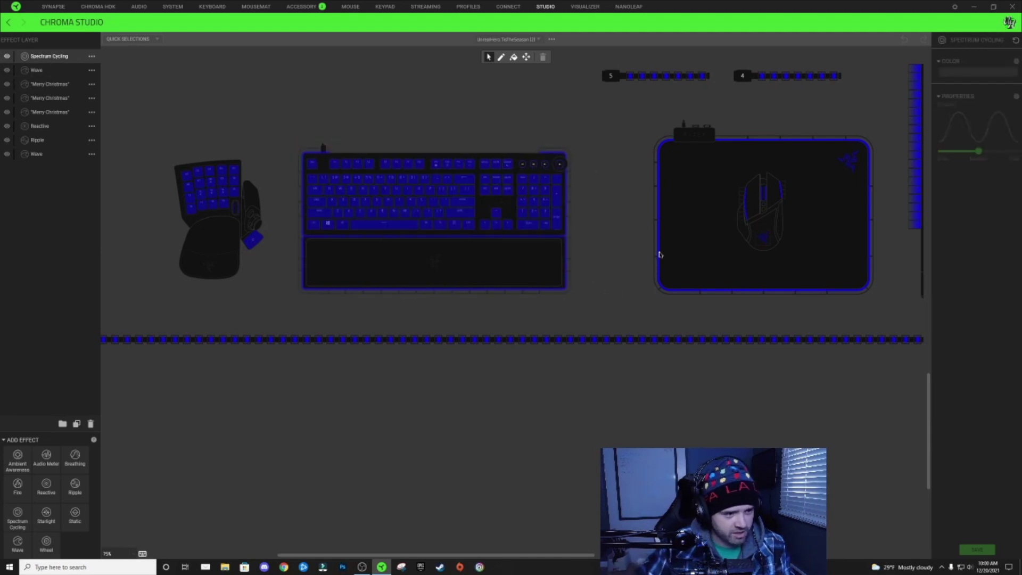
scroll(659, 254, "up", 3)
scroll(645, 260, "down", 5)
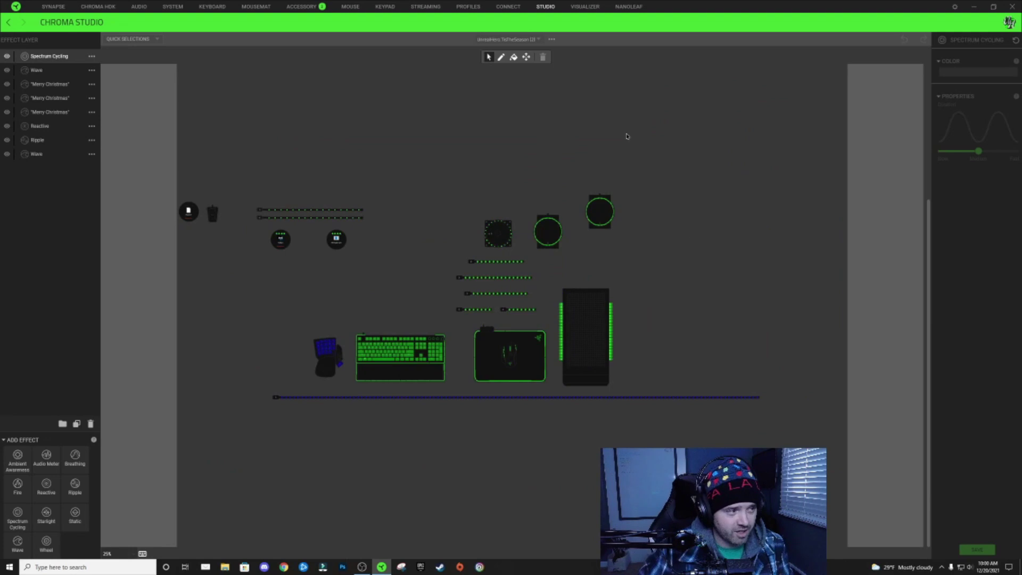
scroll(399, 326, "up", 5)
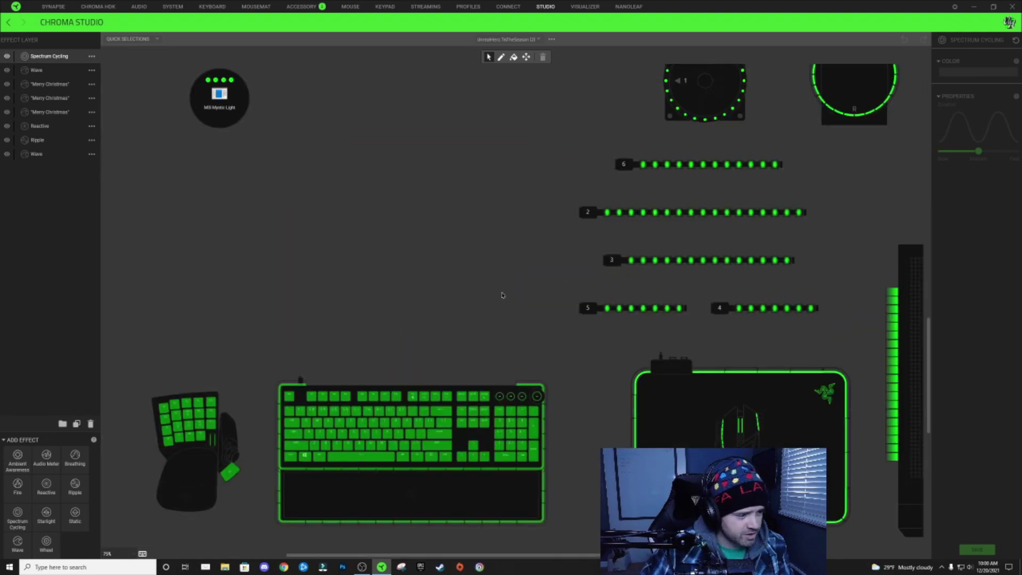
scroll(409, 448, "up", 2)
scroll(347, 355, "down", 3)
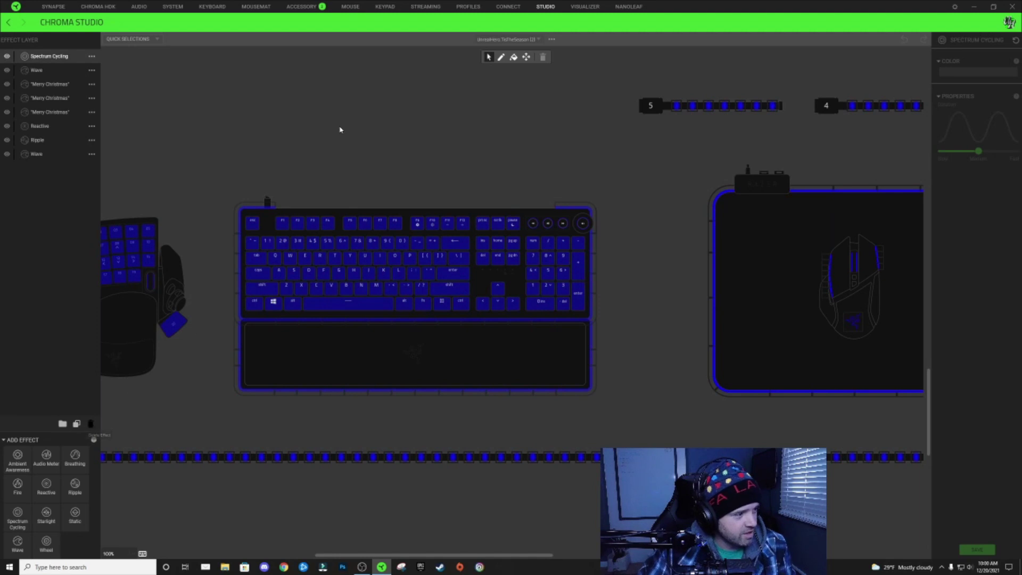
Step: Delete the selected Spectrum Cycling layer from the Tis the Season effect layers
key("Delete")
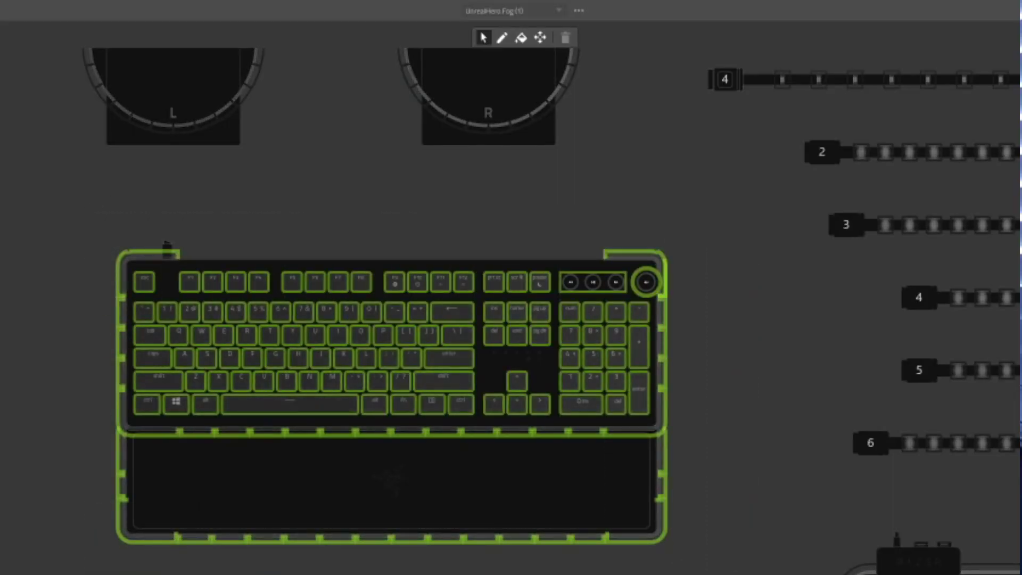
Step: Show the effect layer menu for a key on the Fog profile's keyboard
right_click(221, 284)
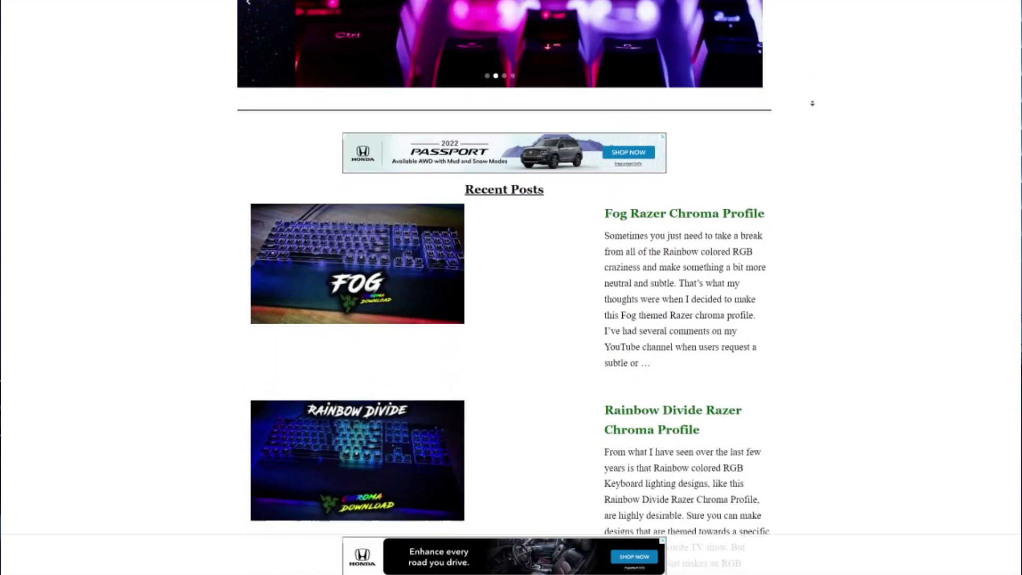
Step: Scroll the UnrealHero Recent Posts down to the Candy Cane Razer Chroma Profile entry
scroll(812, 103, "down", 4)
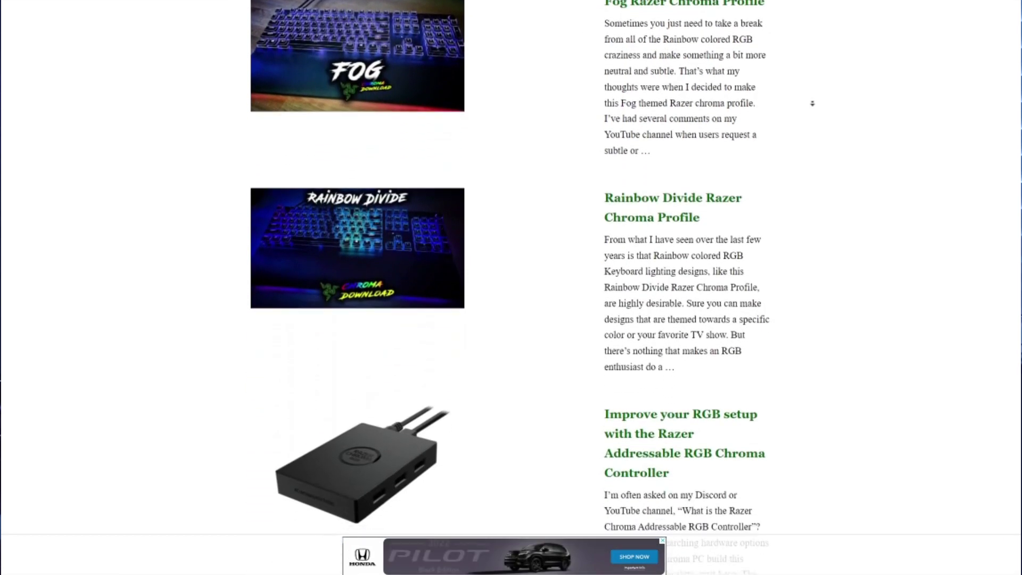
scroll(812, 103, "down", 4)
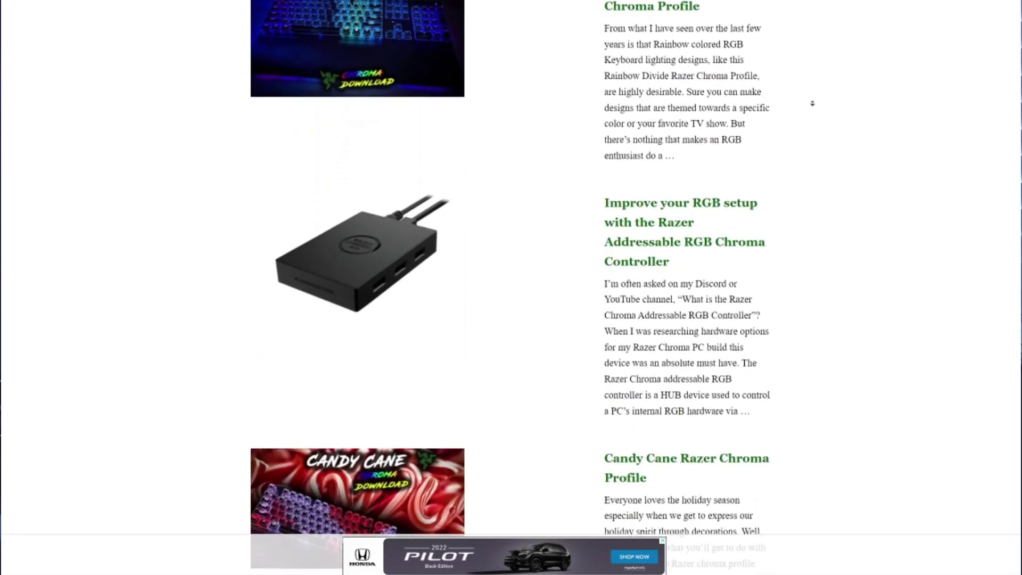
scroll(812, 103, "down", 3)
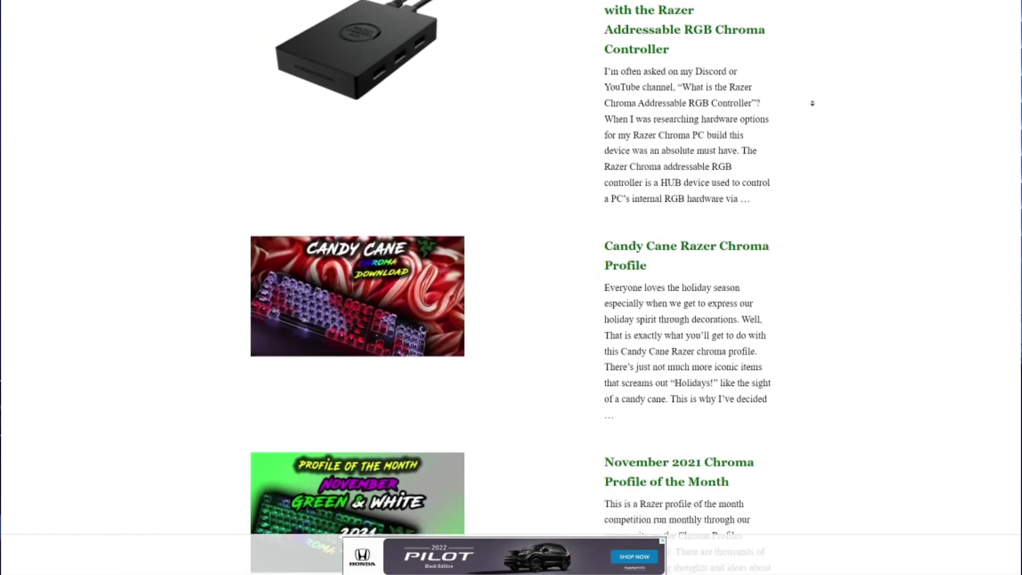